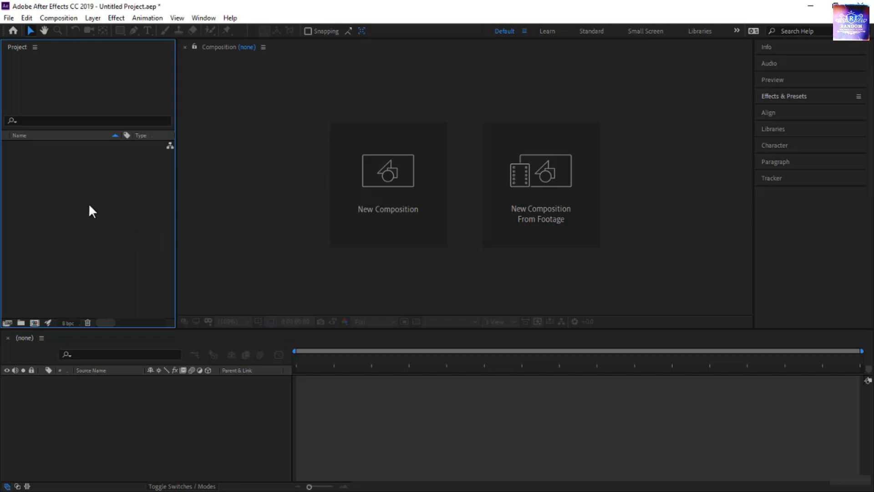
- Import the River - 14205 video as footage and create a composition from it
right_click(80, 191)
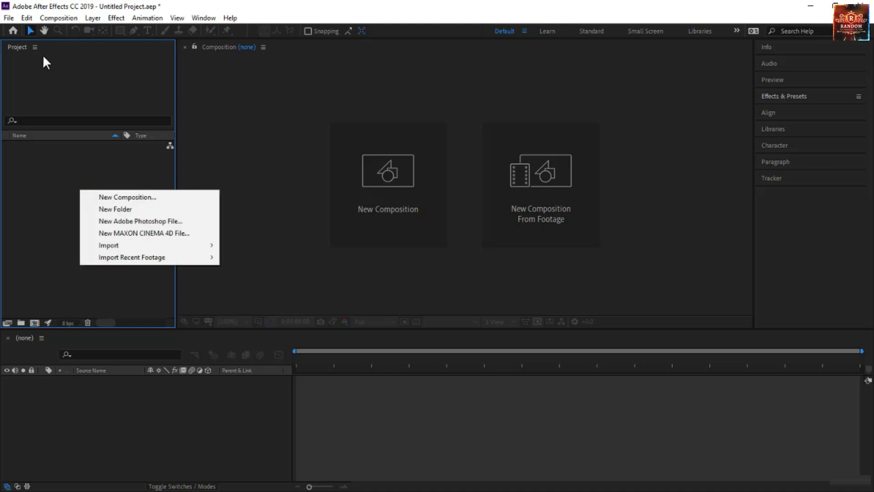
mouse_move(121, 245)
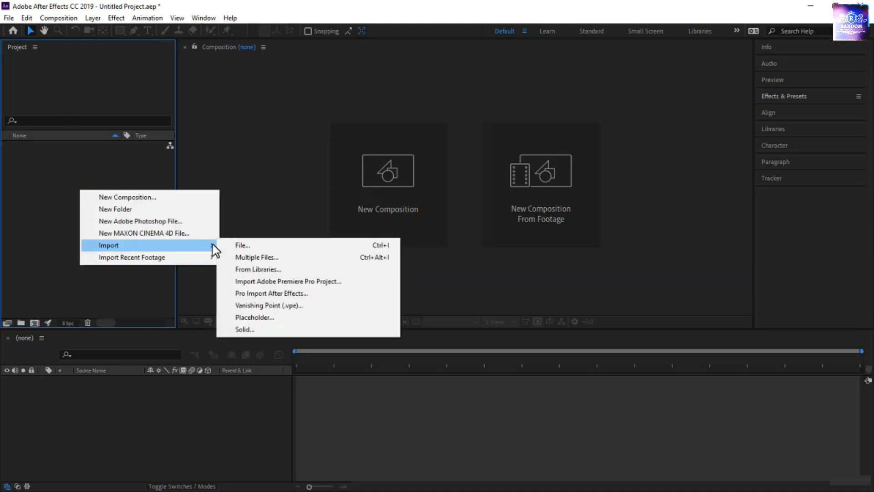
left_click(241, 244)
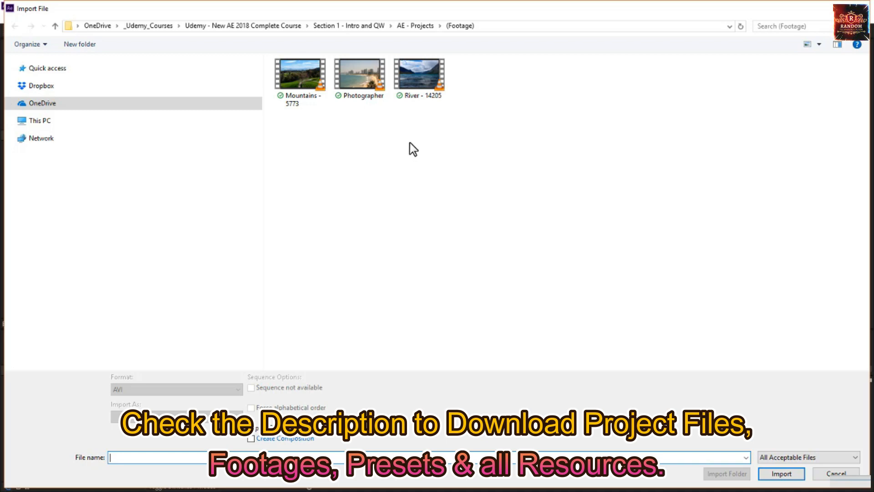
left_click(427, 90)
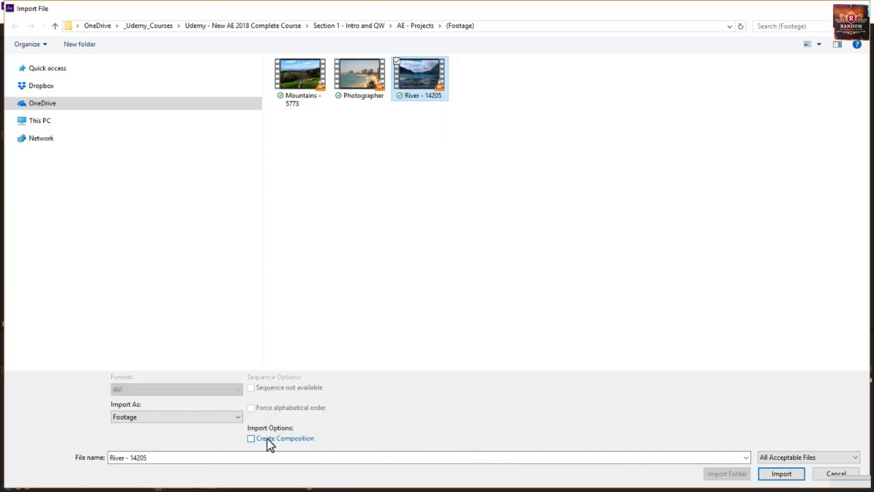
left_click(790, 473)
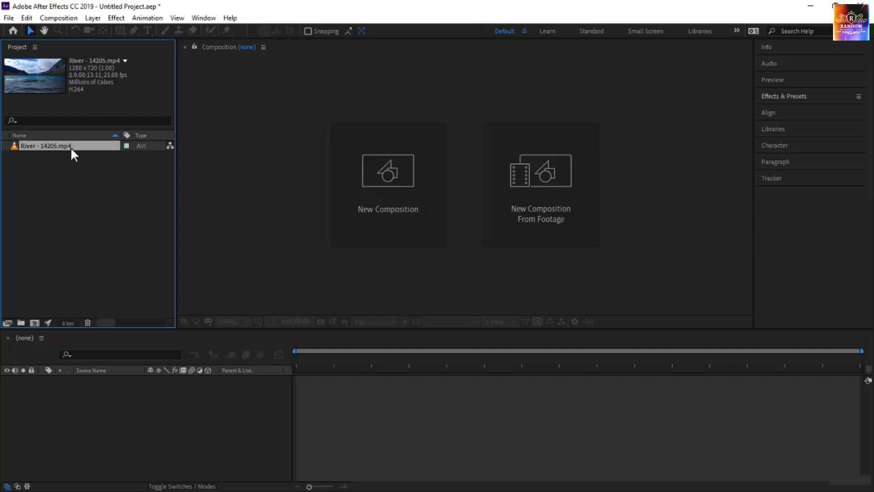
left_click_drag(71, 146, 175, 408)
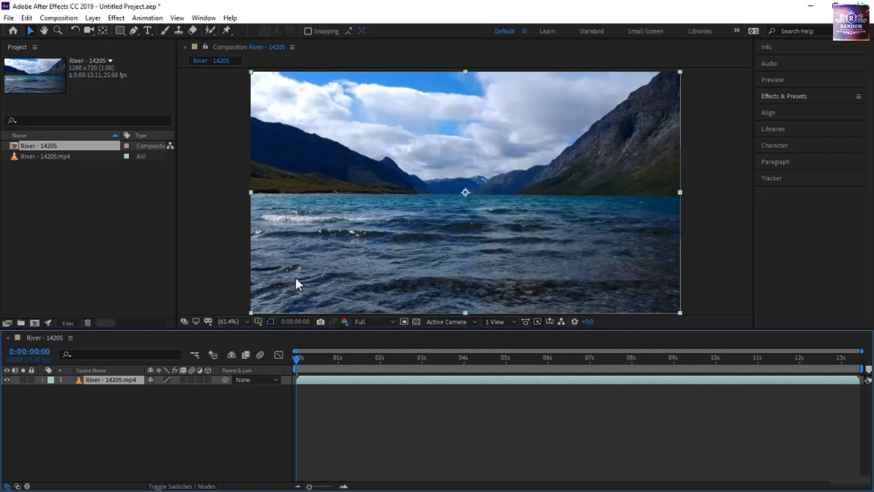
left_click(181, 404)
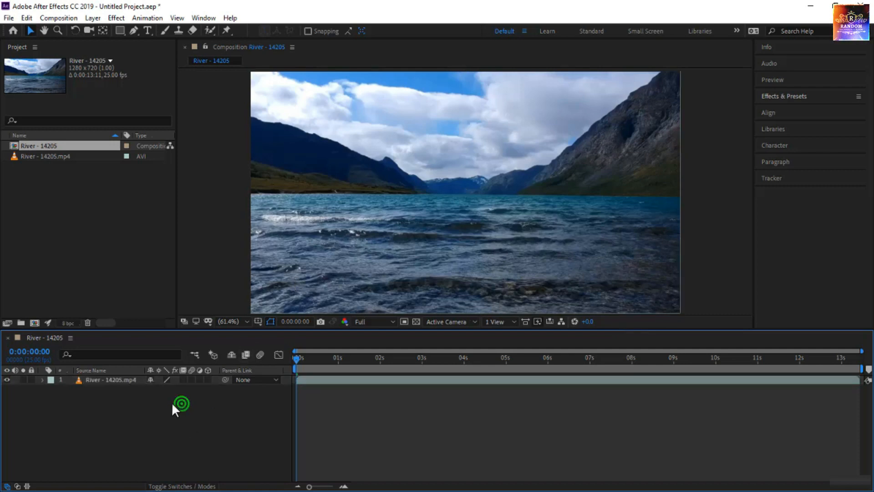
- Begin a Pen tool mask on the River - 14205.mp4 layer, tracing the waterline with four points from beyond one frame edge to the other
left_click(112, 379)
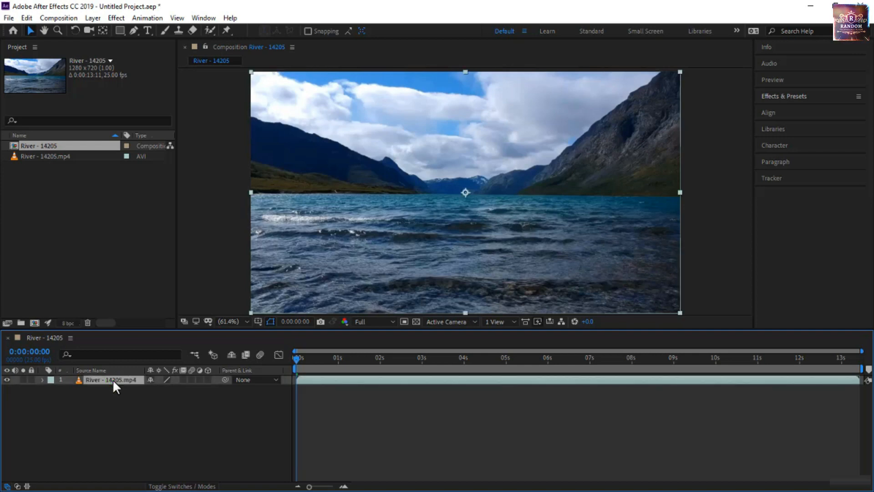
left_click(133, 30)
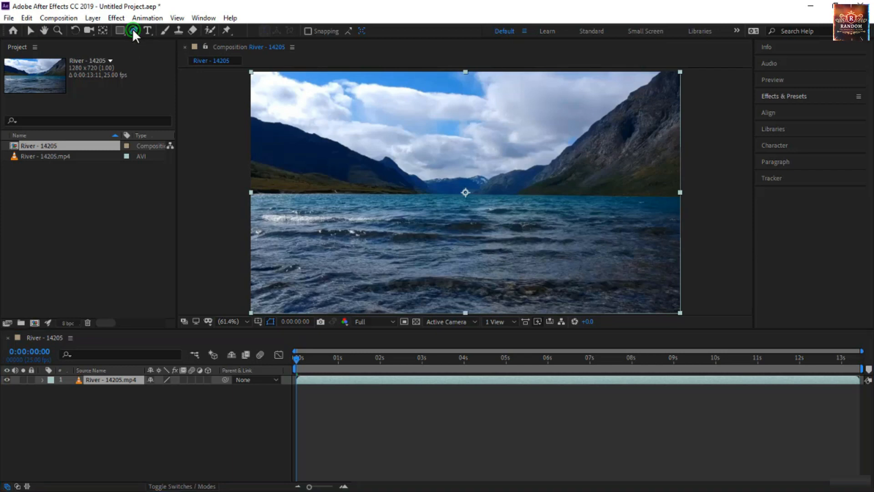
left_click(163, 29)
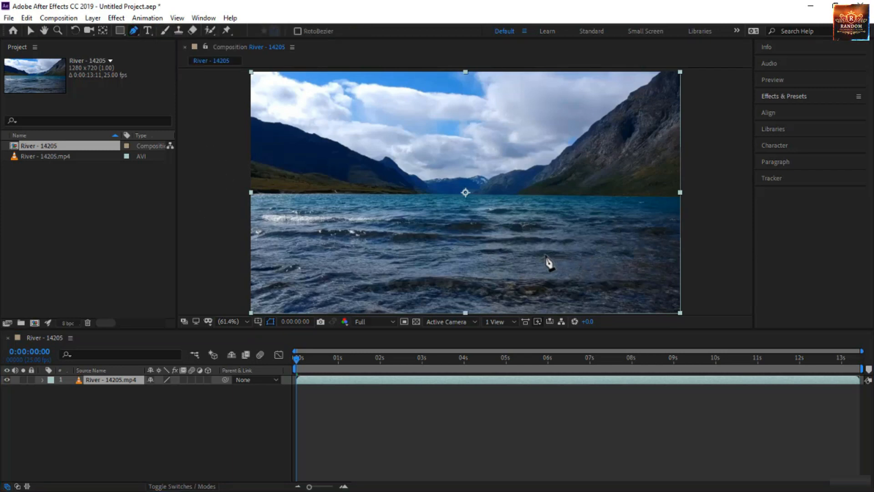
left_click(236, 196)
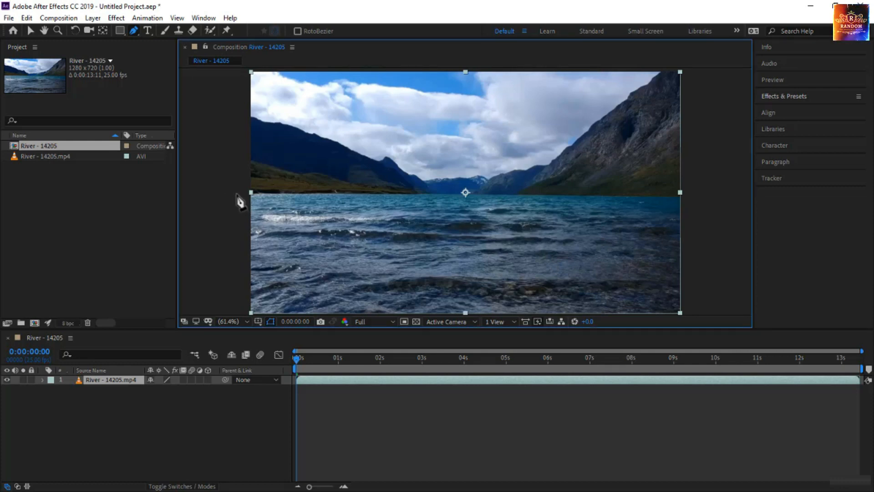
left_click(236, 193)
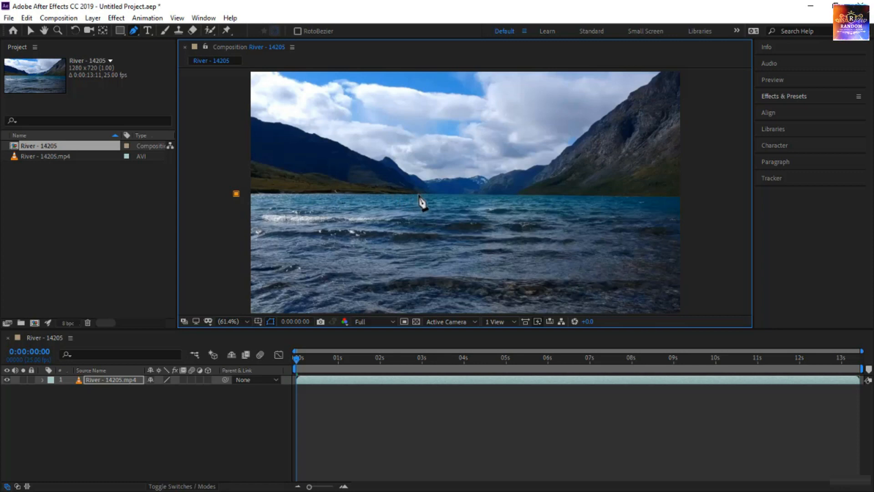
left_click(418, 194)
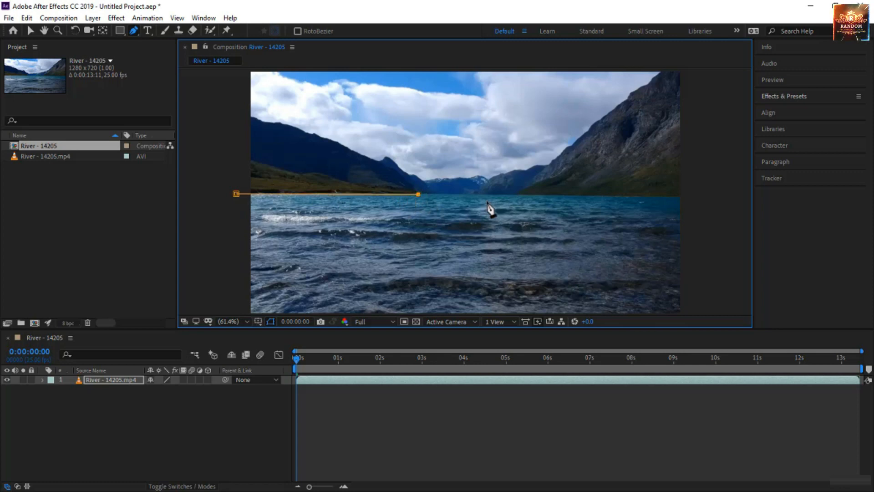
left_click(519, 195)
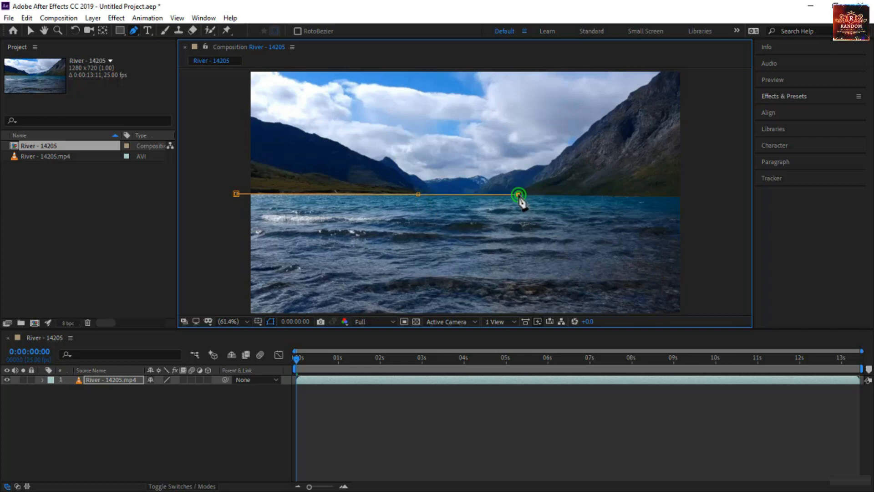
left_click(683, 196)
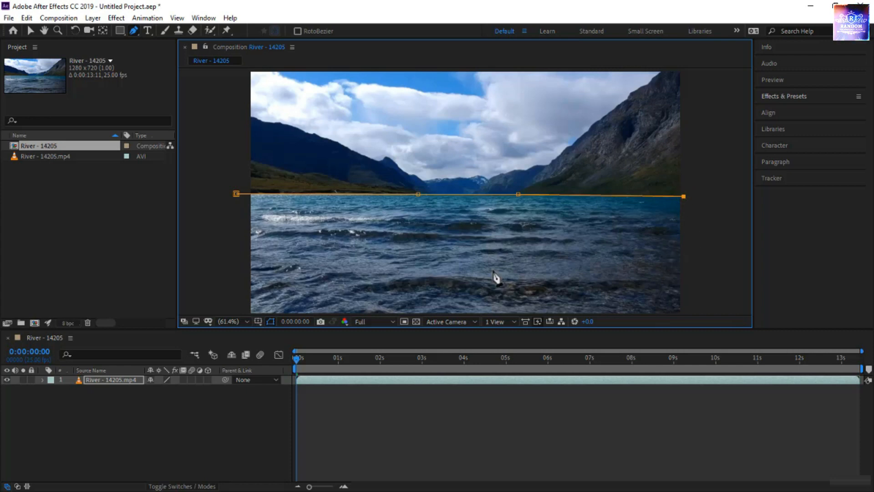
- Enclose the water in the mask with two points outside the frame's lower corners and close the path at its first point
key("h")
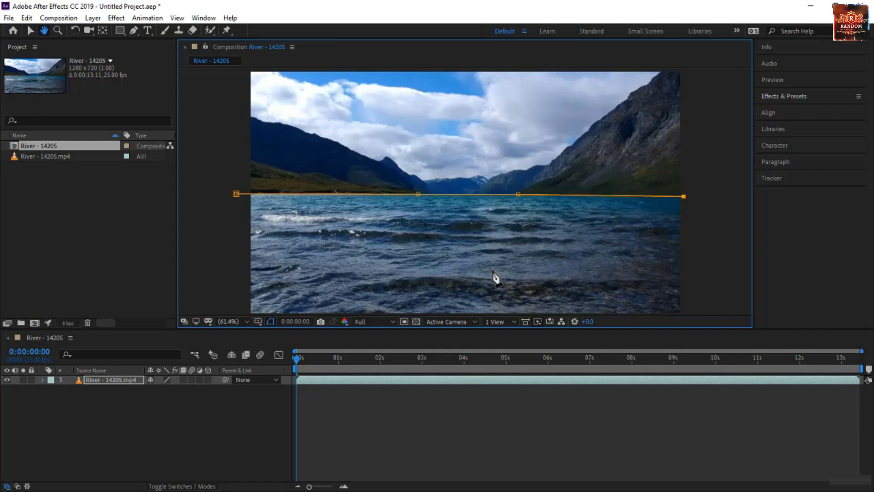
left_click_drag(492, 269, 485, 215)
key("g")
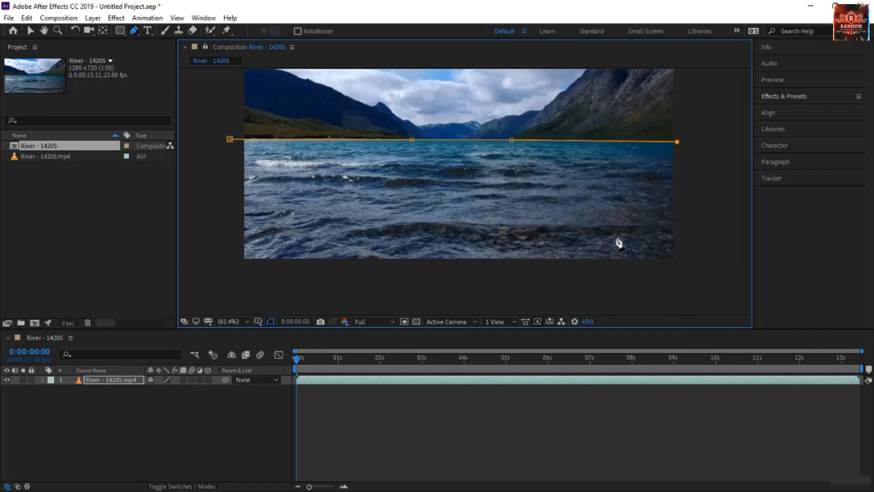
left_click(683, 273)
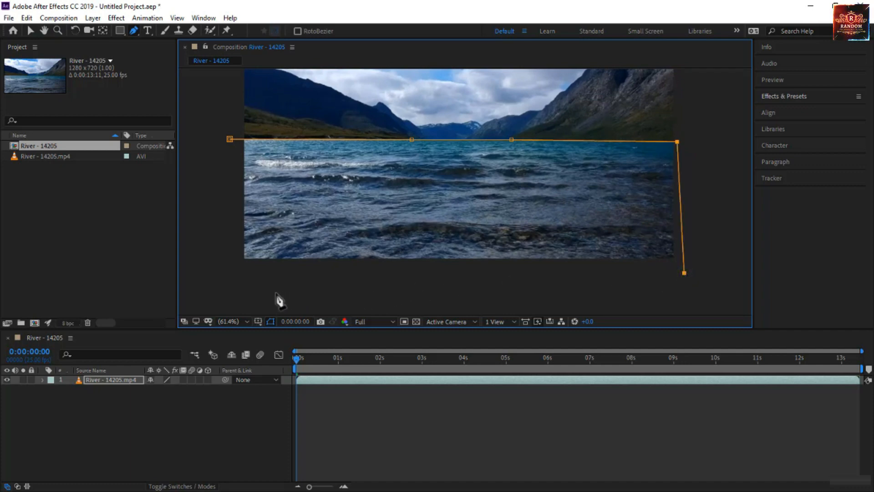
left_click(230, 280)
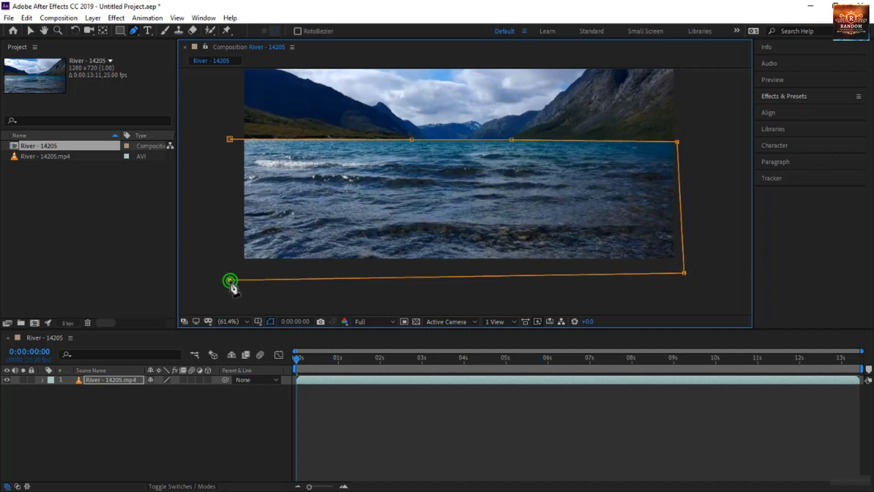
left_click(230, 139)
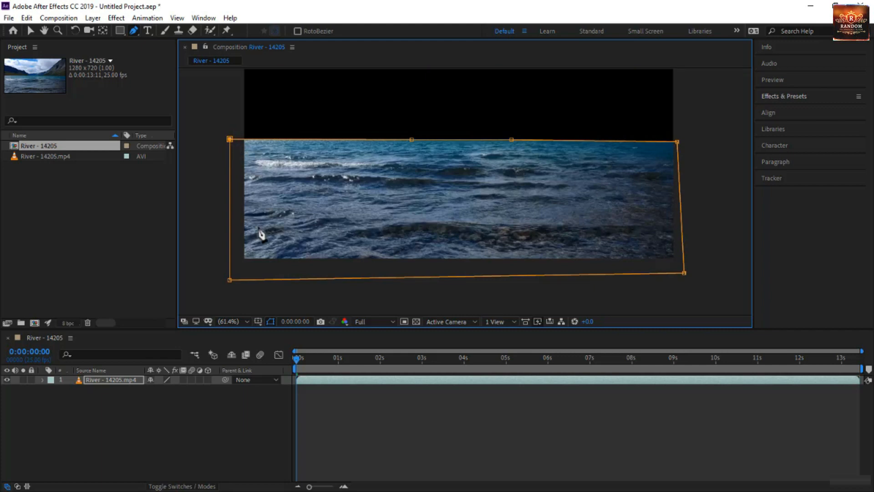
left_click(234, 319)
left_click(242, 124)
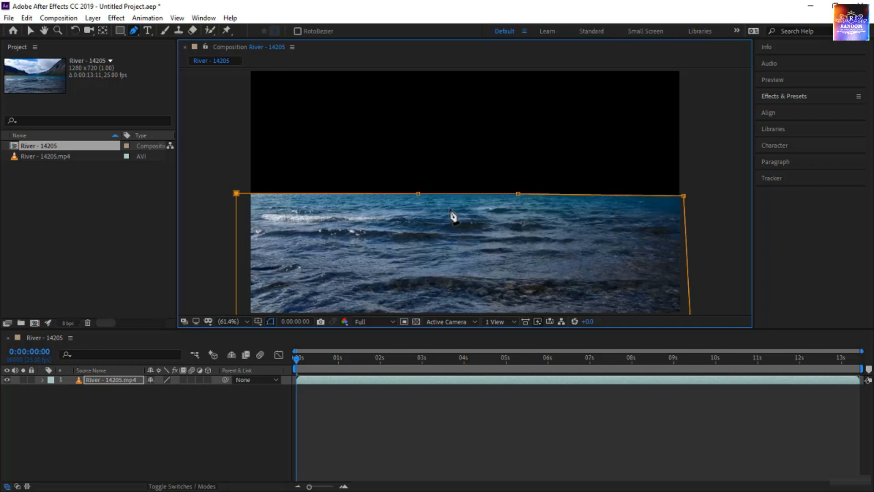
- Find the Tritone color correction effect and apply it to the River - 14205.mp4 layer
left_click(779, 97)
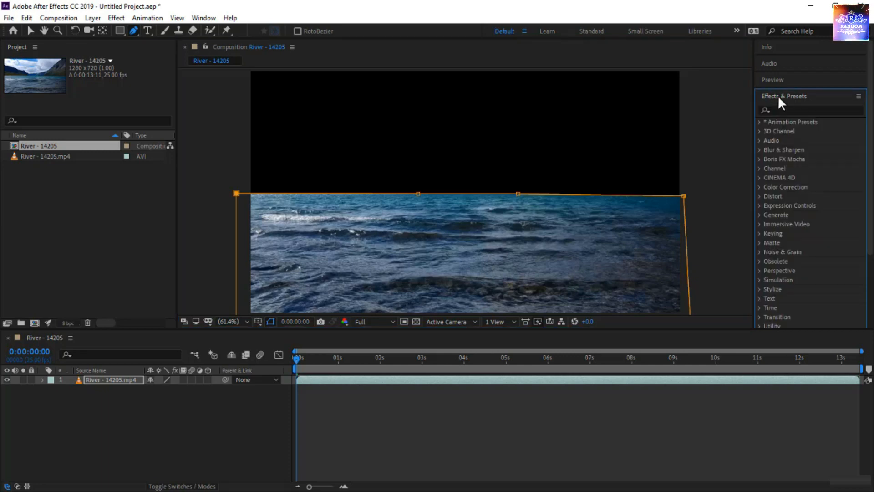
left_click(202, 17)
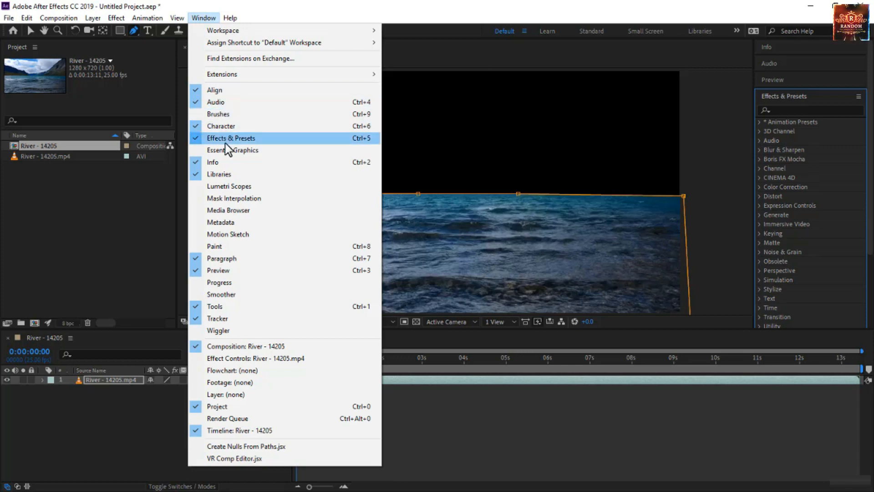
left_click(727, 59)
left_click(792, 110)
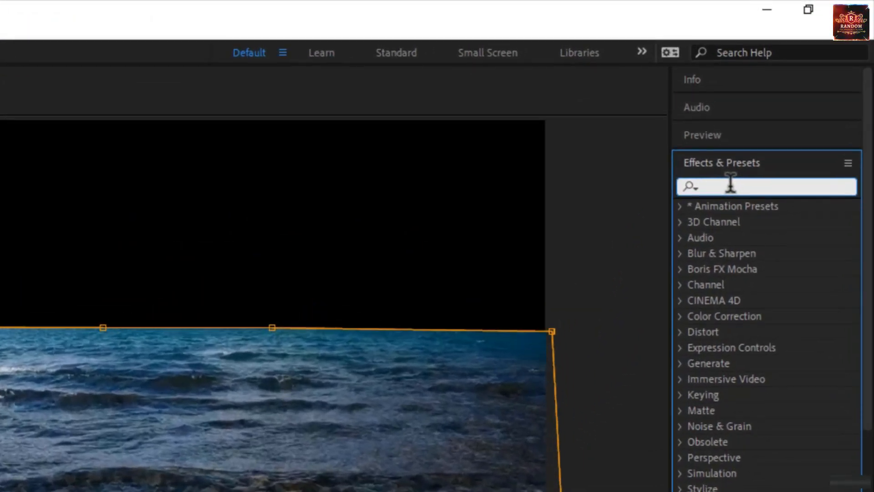
type("Triton")
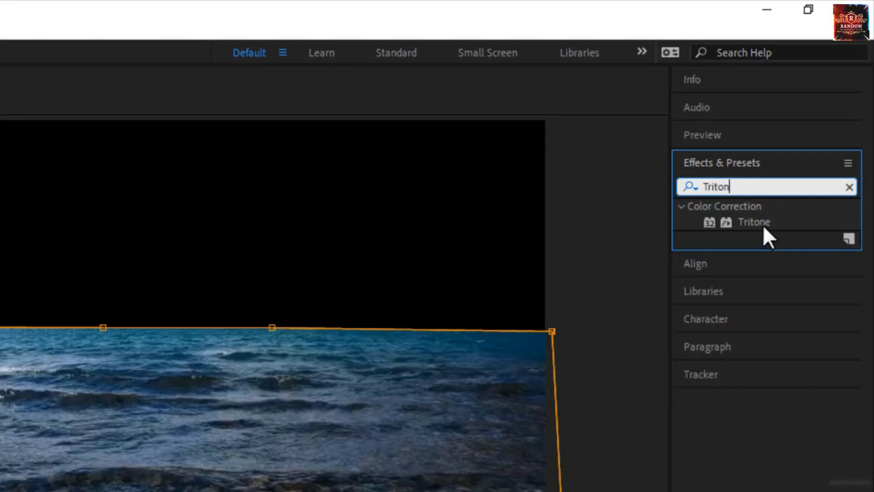
left_click(762, 225)
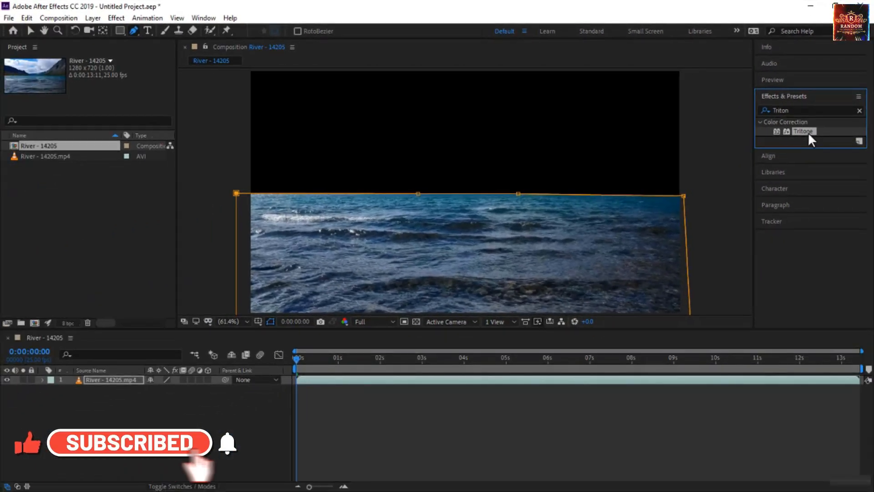
left_click_drag(807, 132, 113, 381)
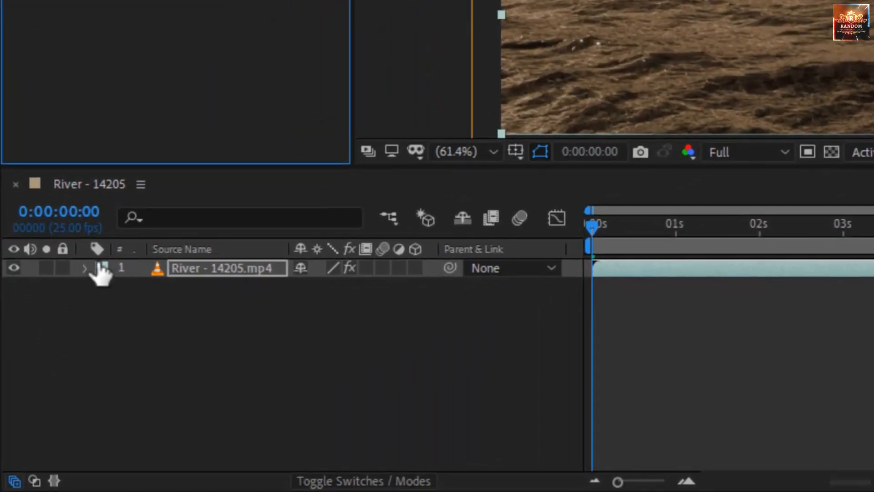
- Add a mask reference to Mask 1 in the Tritone effect's compositing options so that the effect is limited to the water
left_click(85, 269)
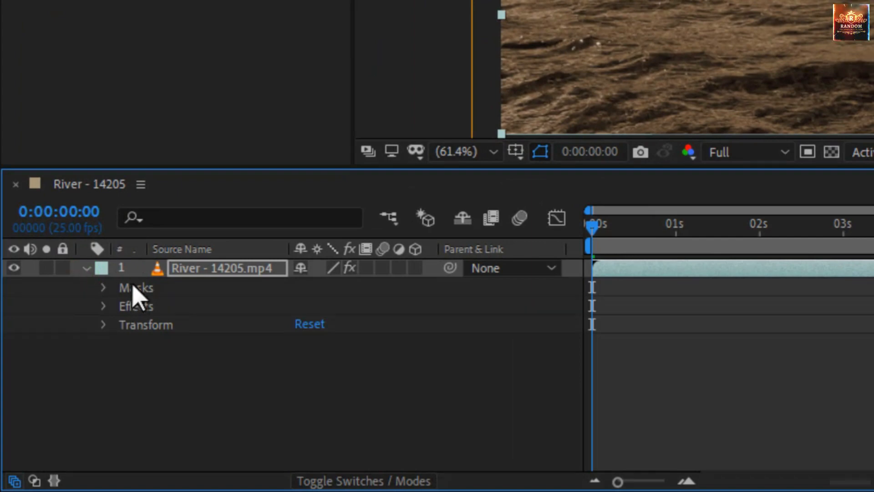
left_click(103, 287)
left_click(181, 307)
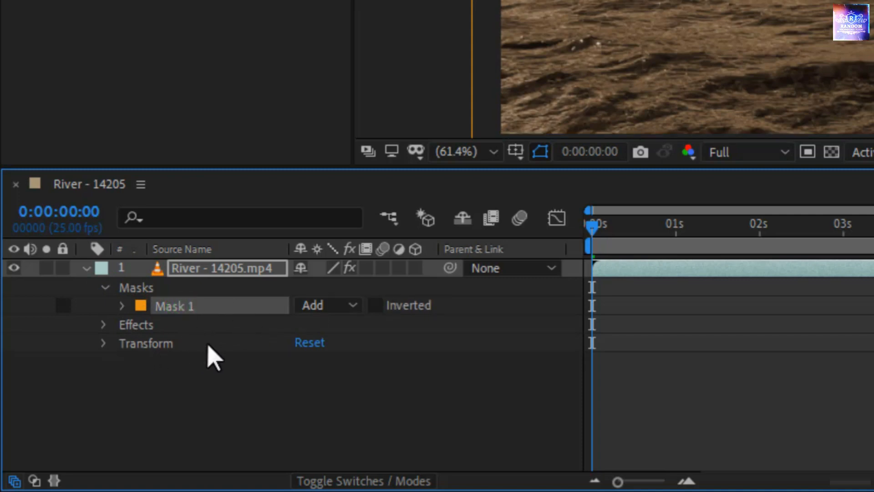
left_click(102, 324)
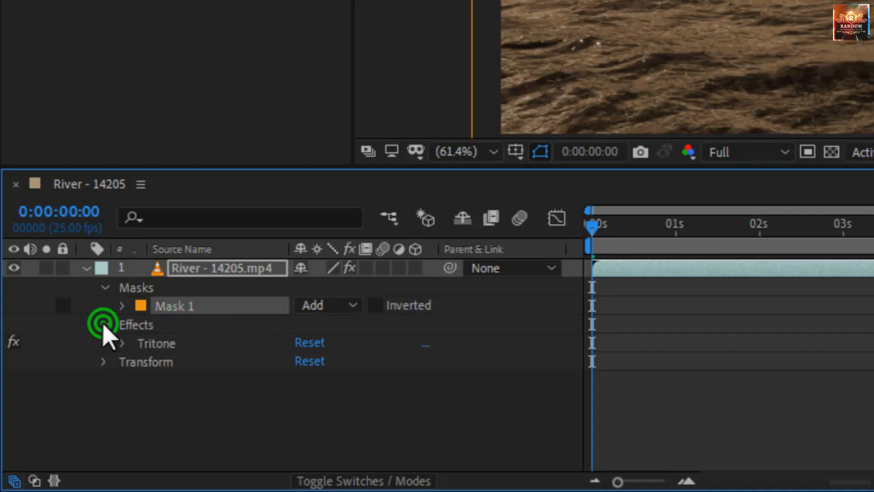
left_click(122, 344)
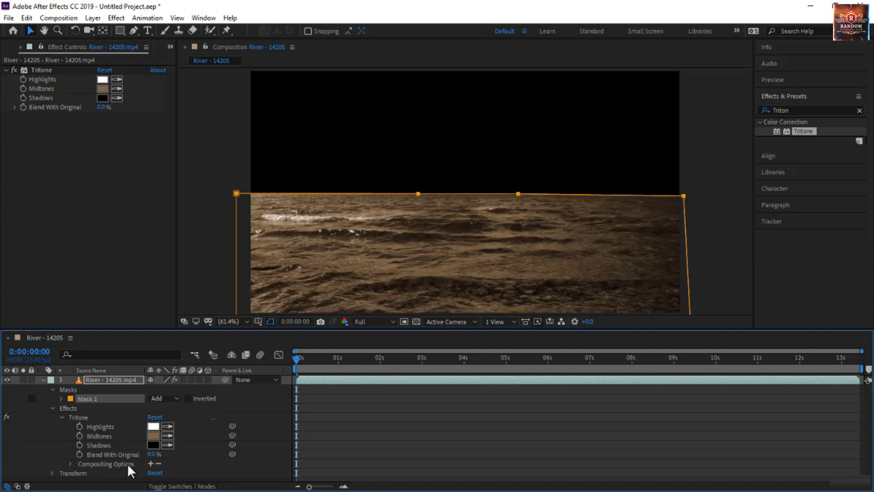
left_click(151, 462)
scroll(182, 447, "down", 1)
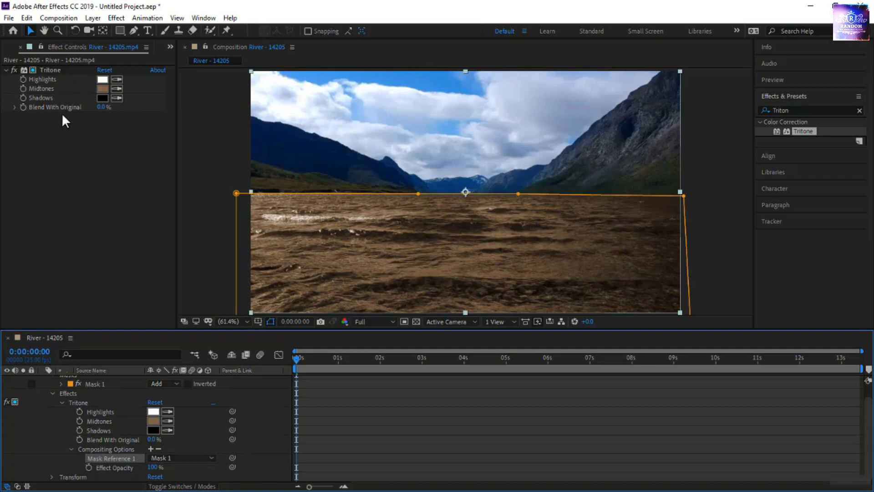
- Set the Tritone midtones color to the teal blue 0291AB
left_click(99, 89)
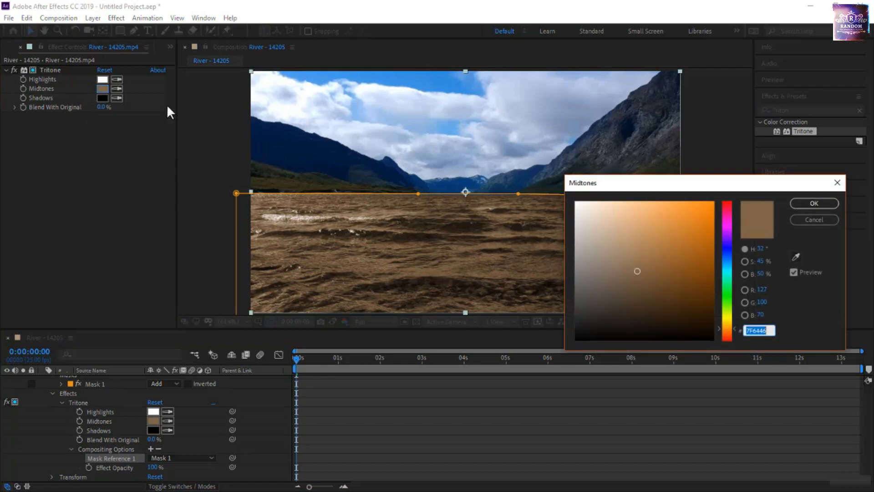
left_click_drag(659, 185, 571, 206)
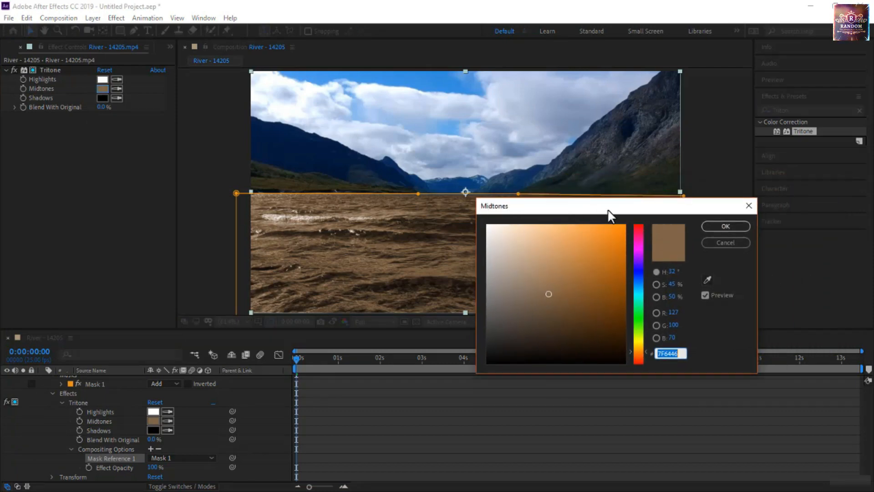
left_click_drag(610, 215, 653, 251)
left_click(626, 342)
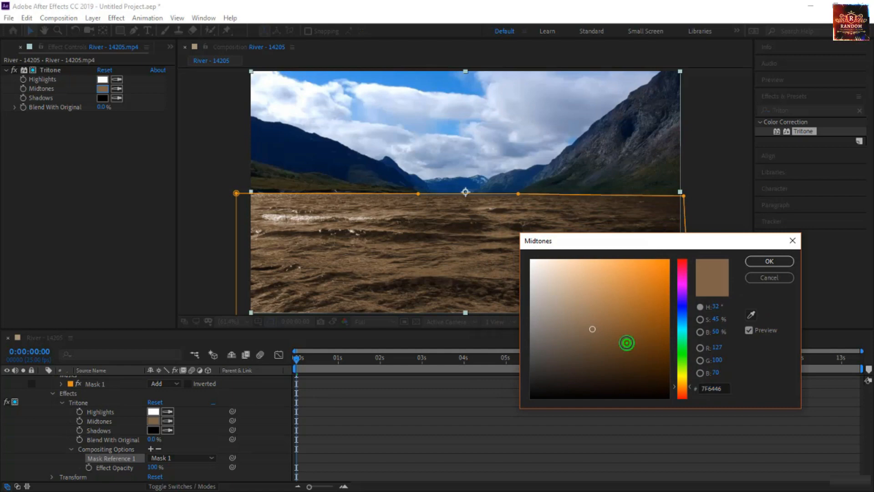
mouse_move(627, 342)
left_mouse_down()
mouse_move(622, 298)
mouse_move(552, 273)
mouse_move(593, 347)
mouse_move(617, 351)
mouse_move(666, 290)
mouse_move(669, 325)
mouse_move(668, 305)
left_mouse_up()
left_click(683, 326)
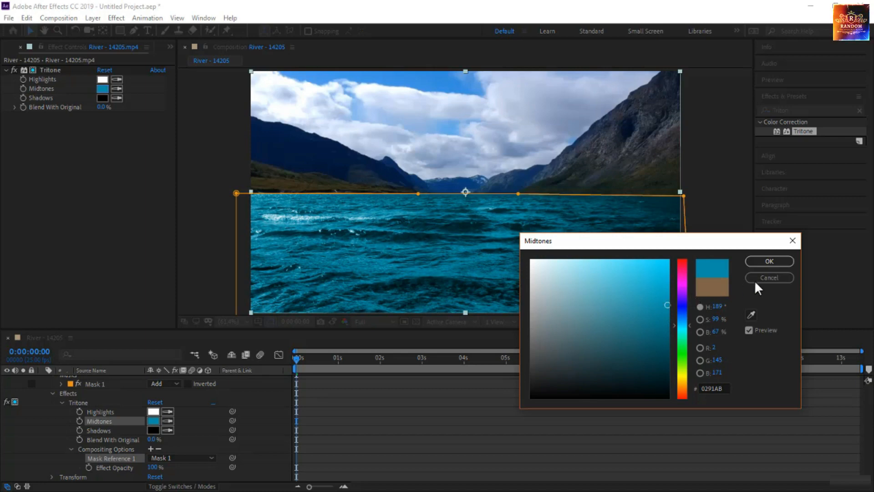
left_click(768, 261)
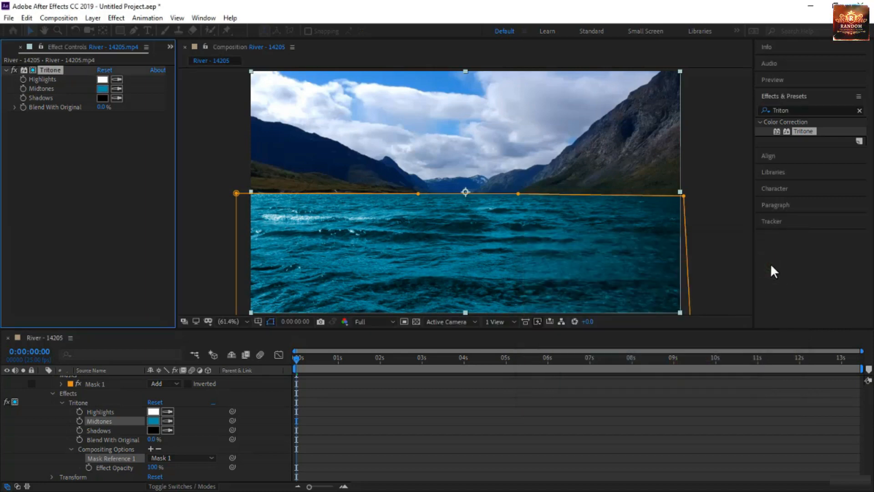
- Deselect the layer and play a preview of the recolored water
left_click(707, 248)
left_click(332, 399)
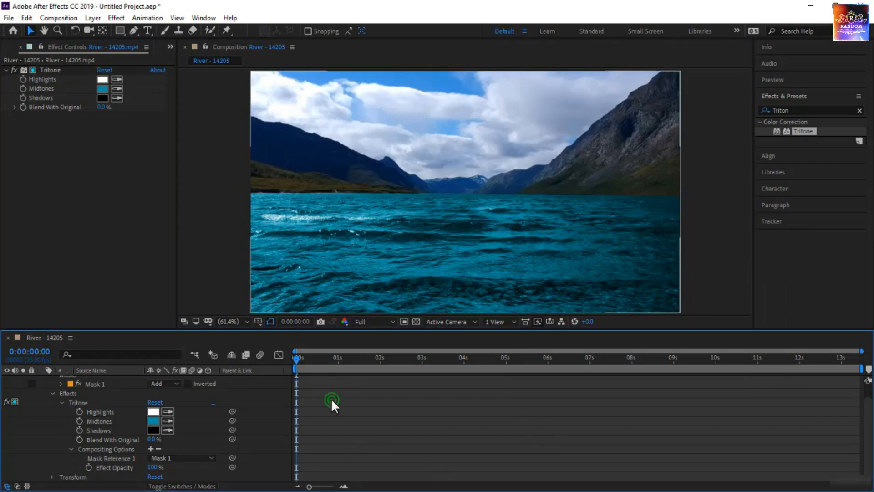
key("space")
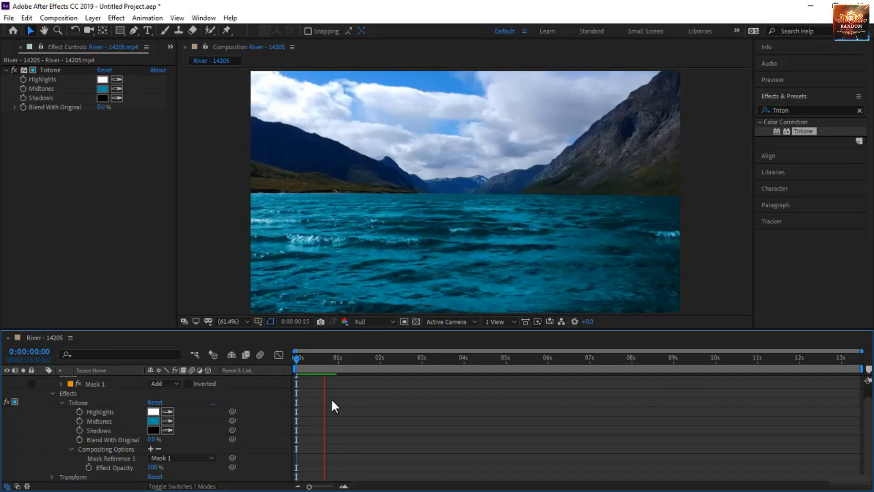